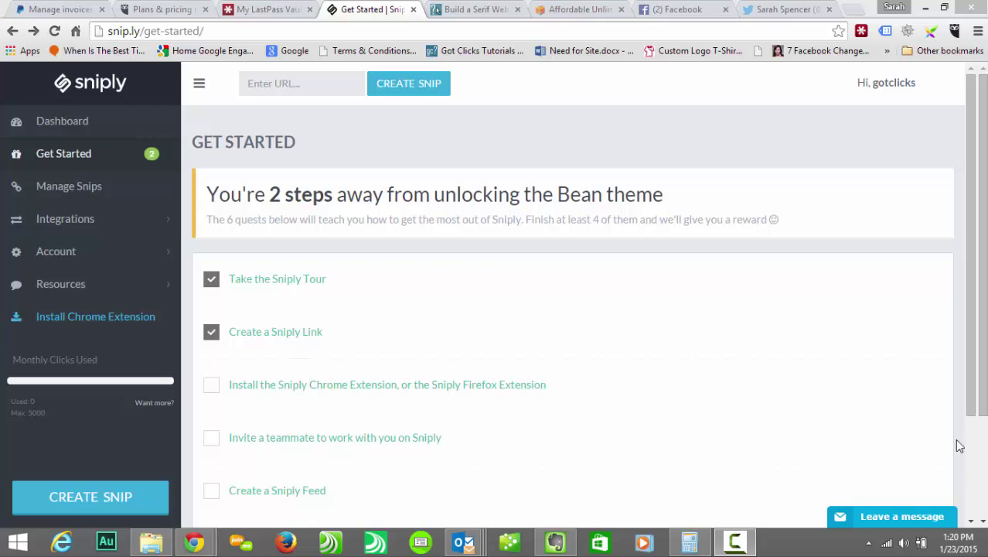
Step: Highlight the SAVEME40 coupon line on the Midphase page, then scroll the snipped build-a-website page
left_click(575, 9)
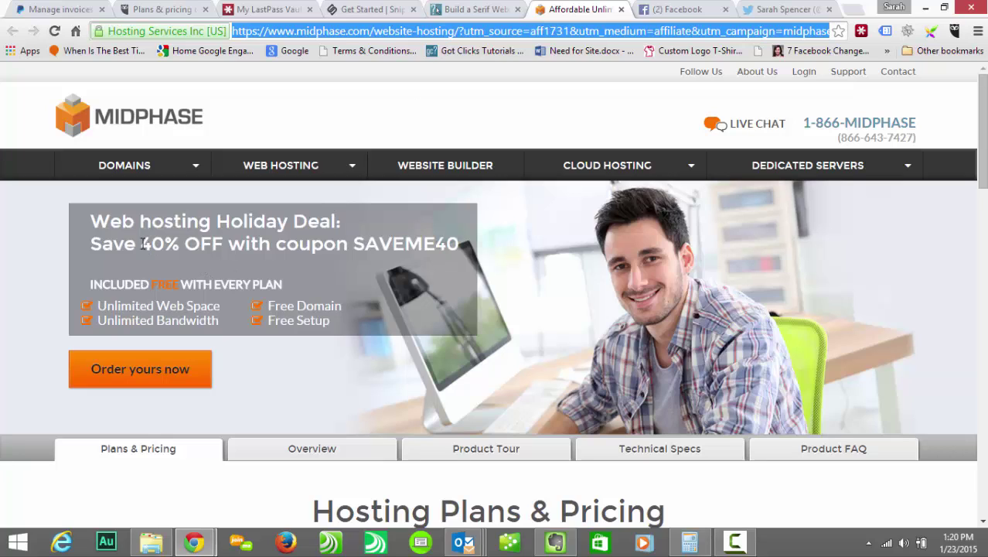
left_click_drag(92, 243, 474, 246)
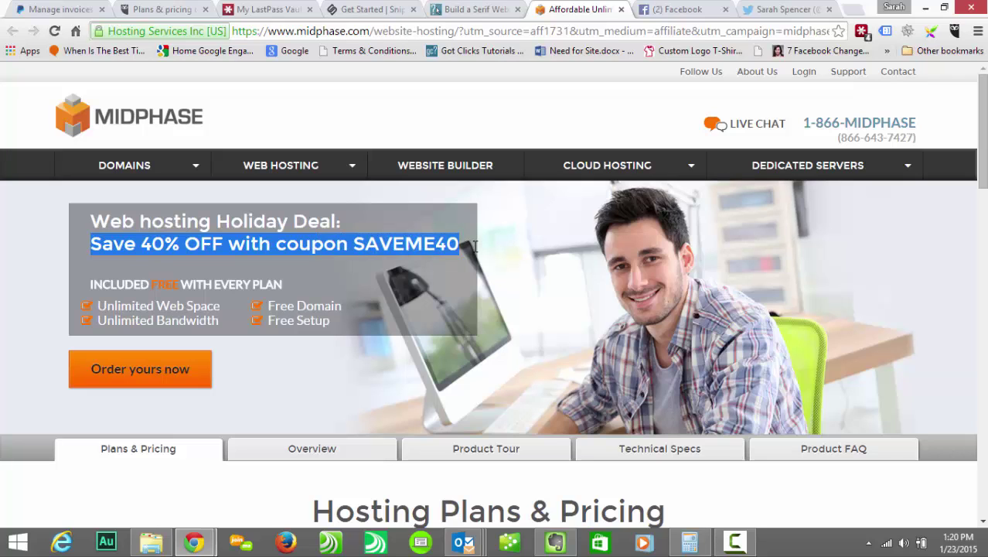
left_click(458, 9)
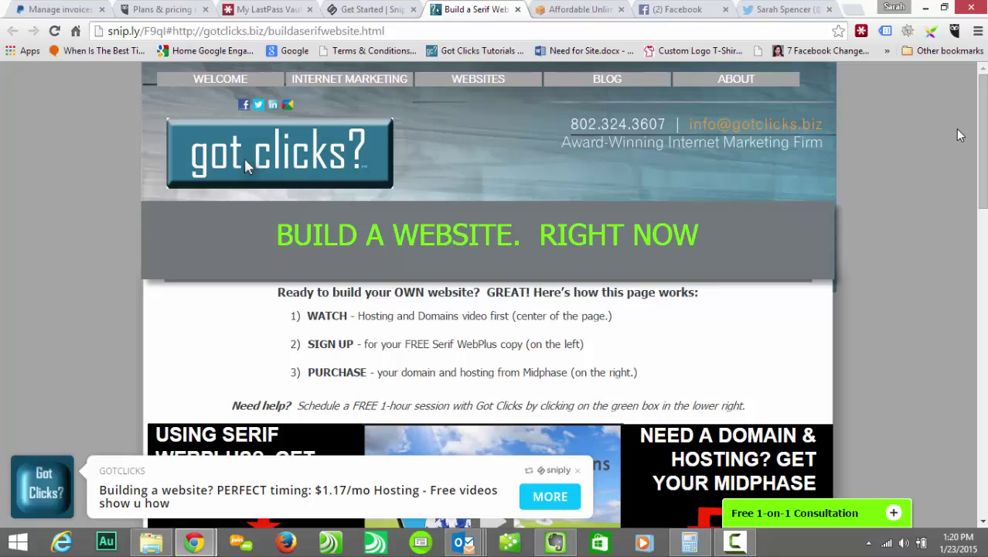
scroll(245, 157, "down", 3)
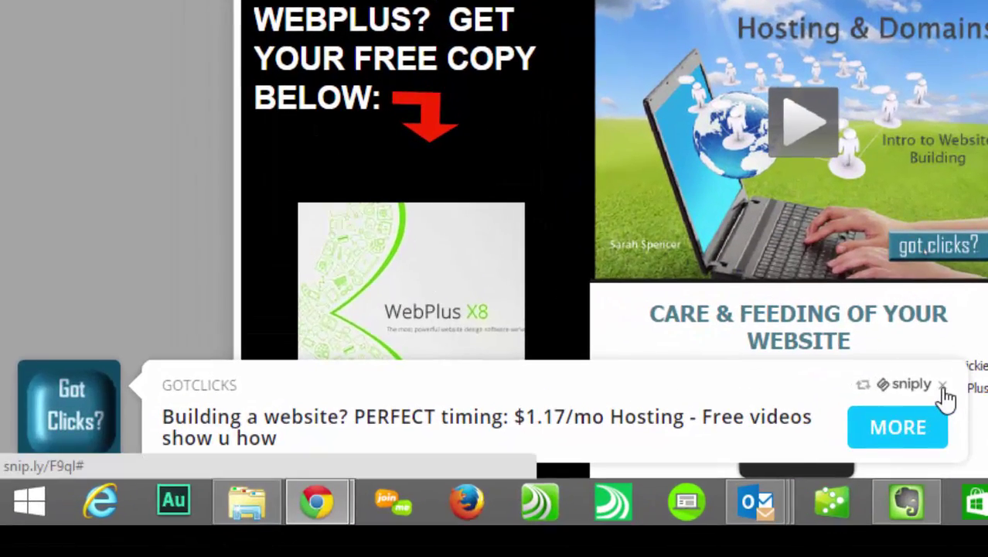
Step: Follow the message bar's snip.ly link to the Get Started dashboard
left_click(944, 389)
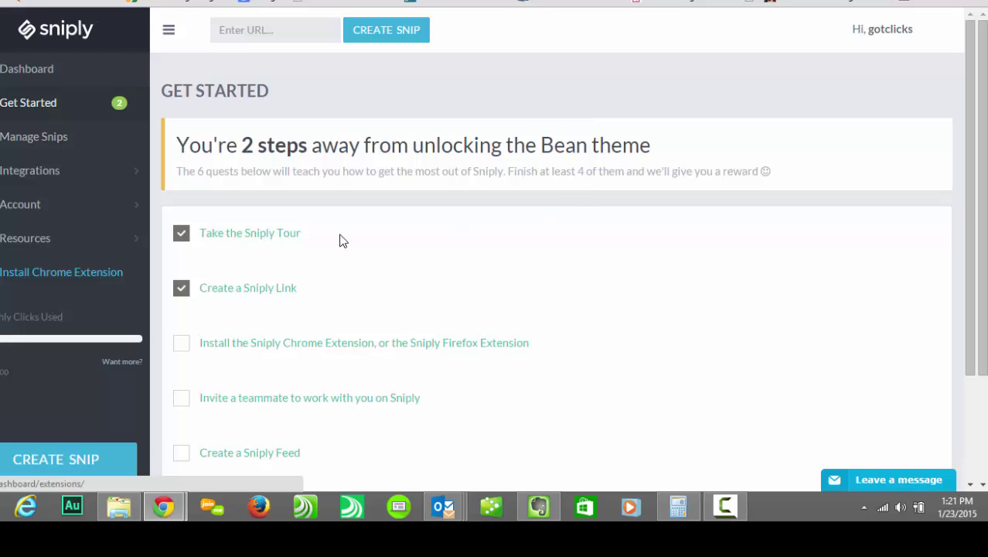
Step: Edit the build-a-Serif-website snip from the Manage Snips list
left_click(28, 138)
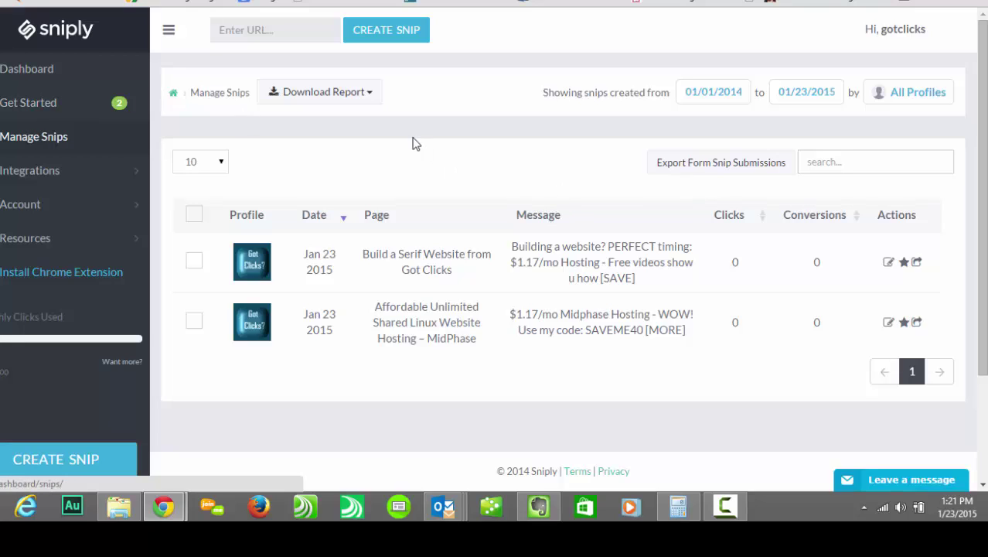
left_click(888, 264)
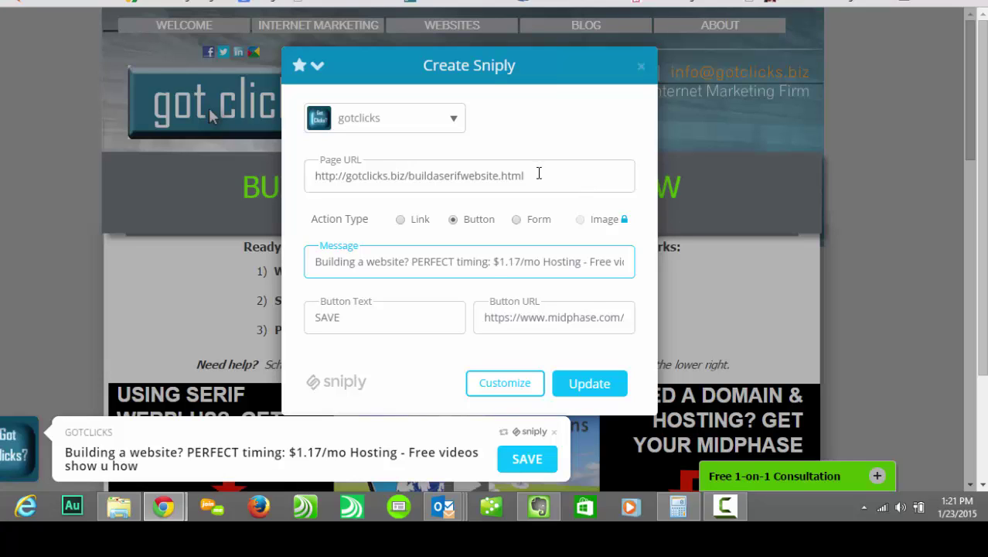
Step: Set Page URL to the Midphase hosting link and Button URL to the gotclicks build-a-website page, then update
left_click_drag(482, 320, 669, 324)
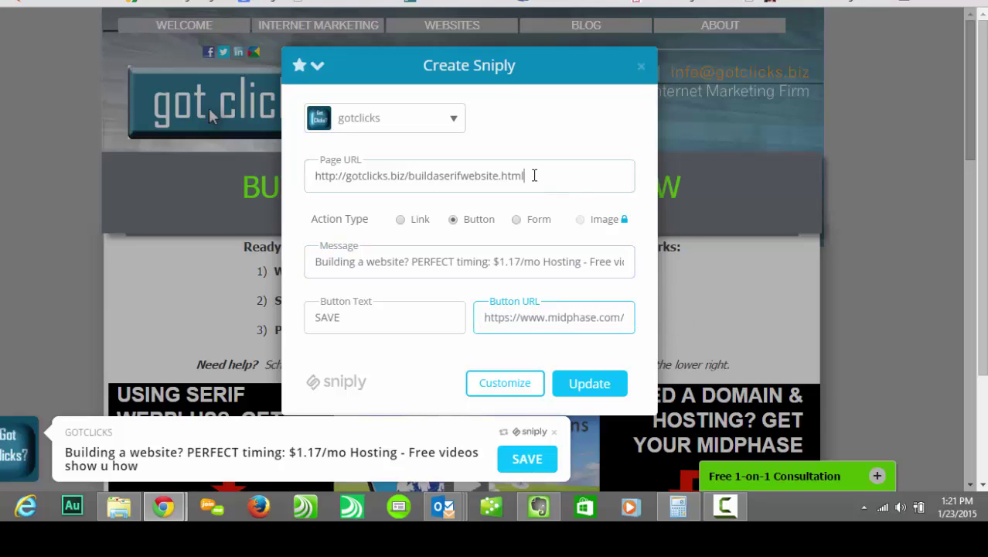
left_click_drag(552, 186, 270, 175)
key("ctrl+v")
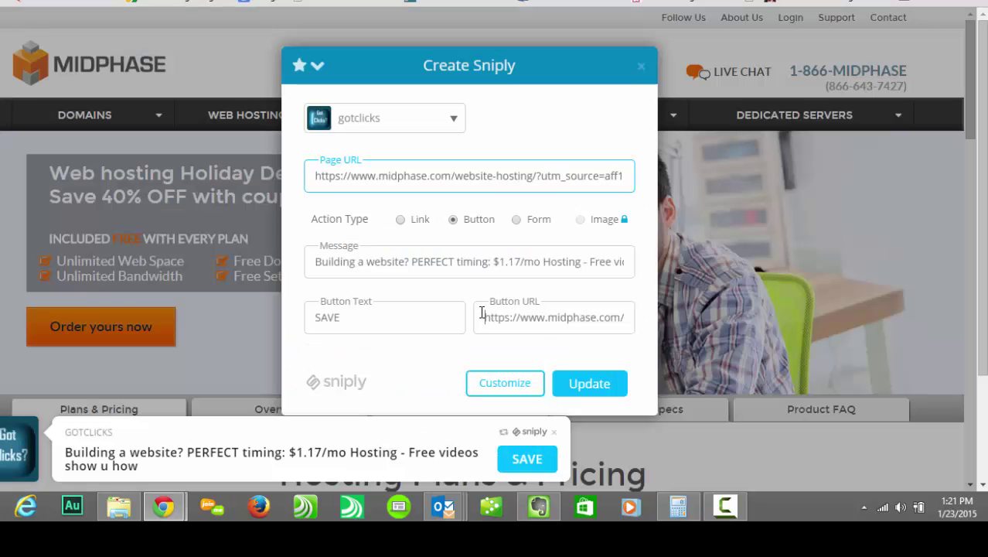
left_click_drag(481, 312, 676, 317)
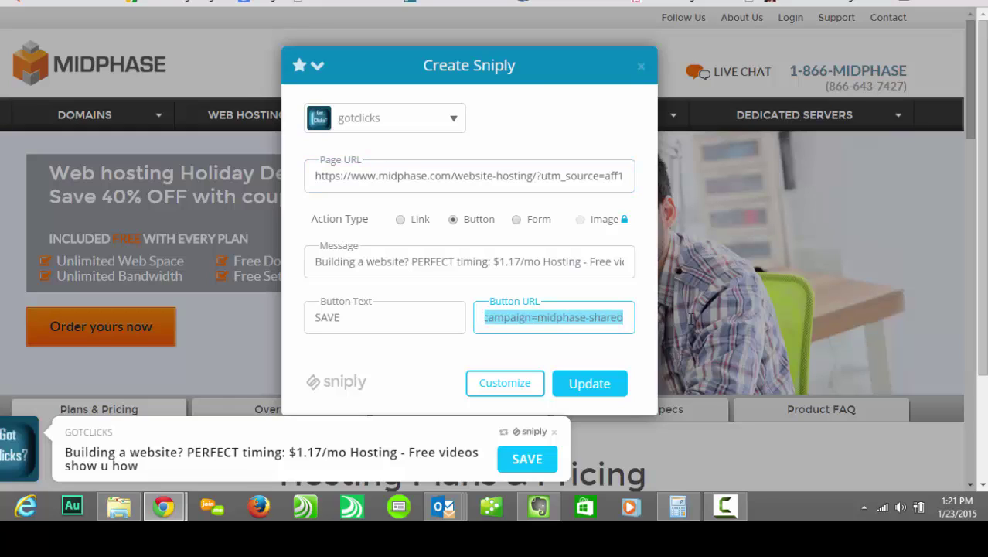
key("ctrl+v")
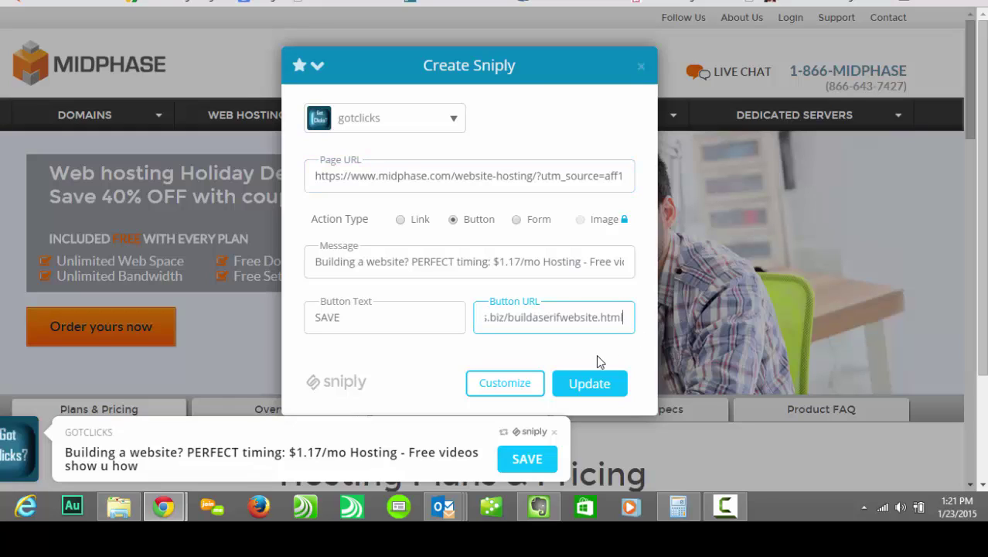
left_click(591, 382)
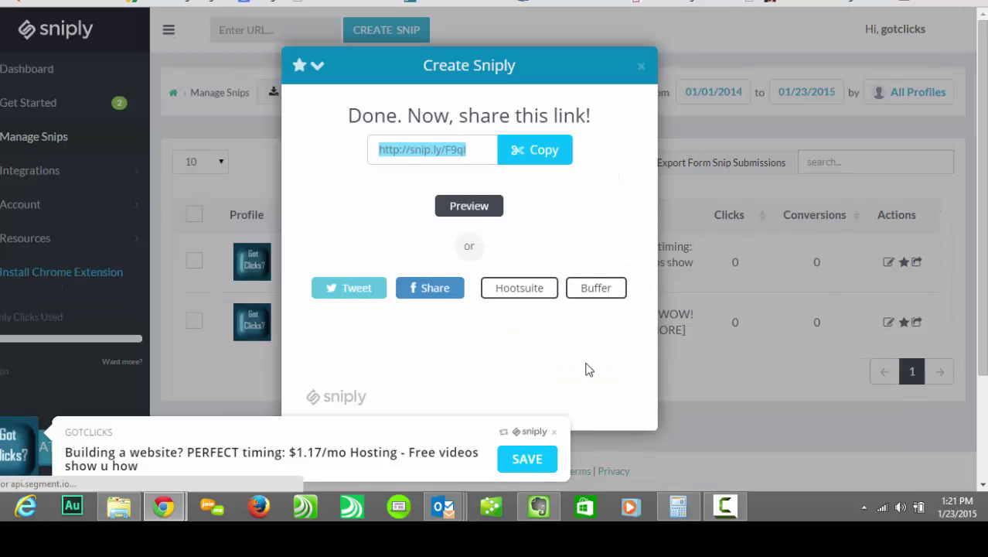
Step: Preview the updated snip, then begin a tweet of its share link
left_click(478, 205)
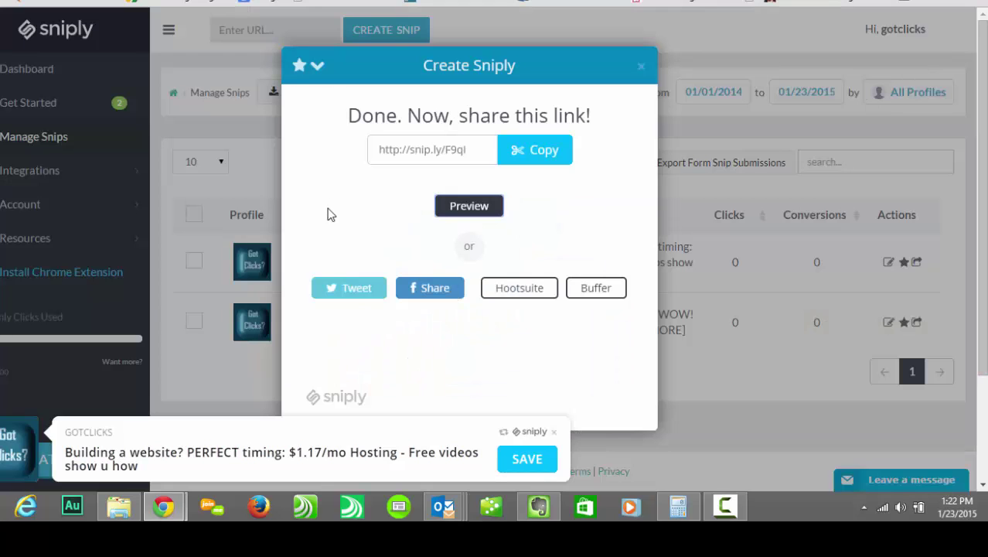
left_click(353, 286)
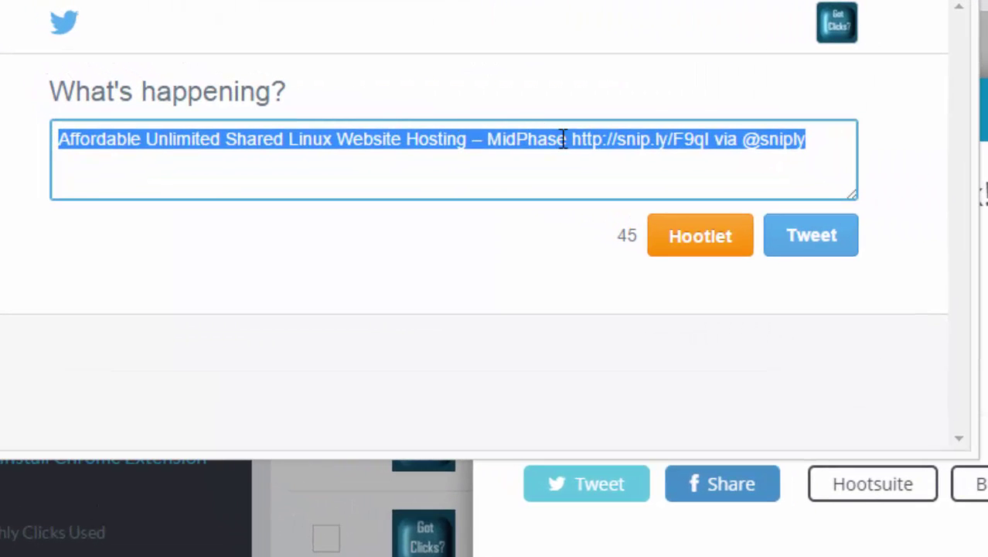
Step: Replace the tweet's page title with the $1.17/mo build-a-website pitch
left_click_drag(567, 139, 62, 133)
type("Building a #Website? Get started for just $1.17/mo:")
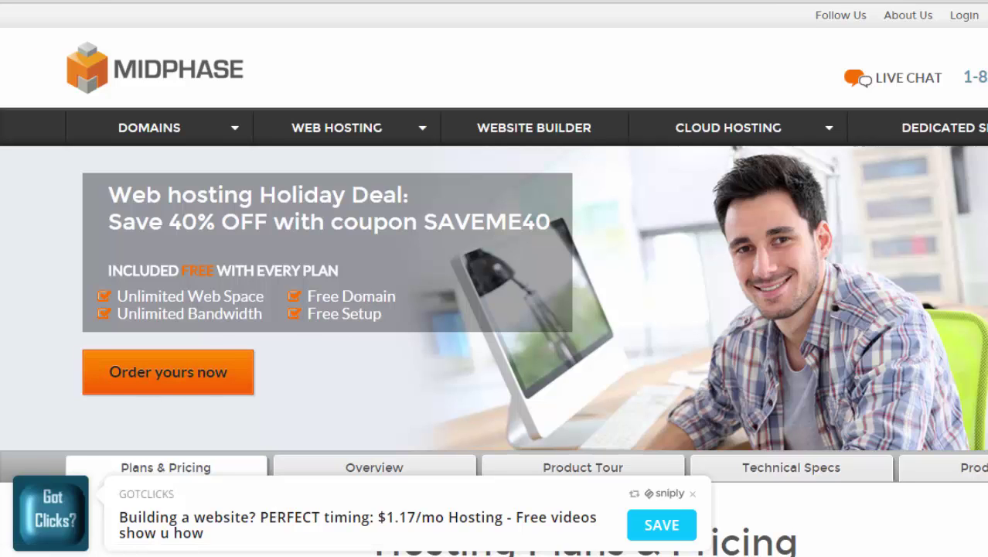
Step: Scroll down the snipped Midphase preview page to check its Got Clicks bar
scroll(870, 404, "down", 2)
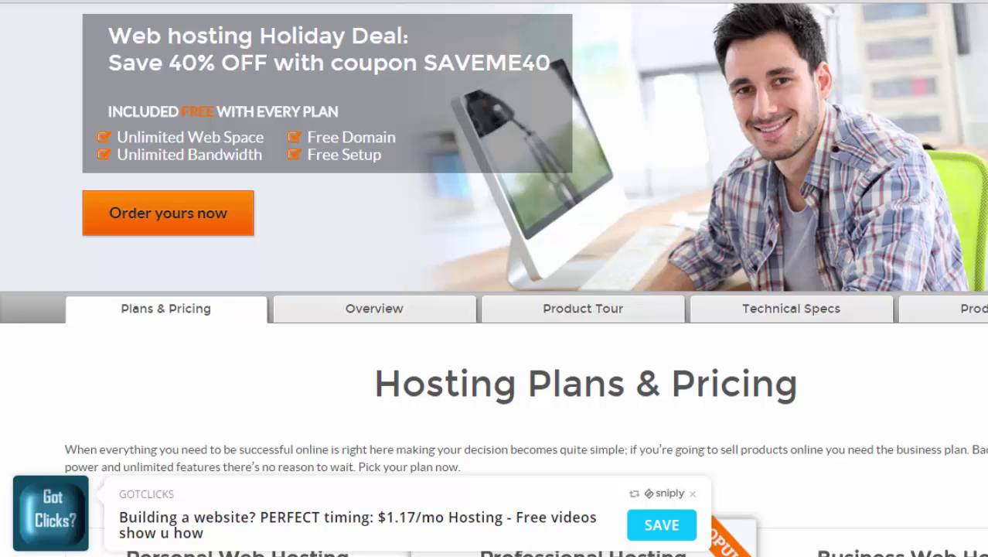
scroll(982, 452, "down", 2)
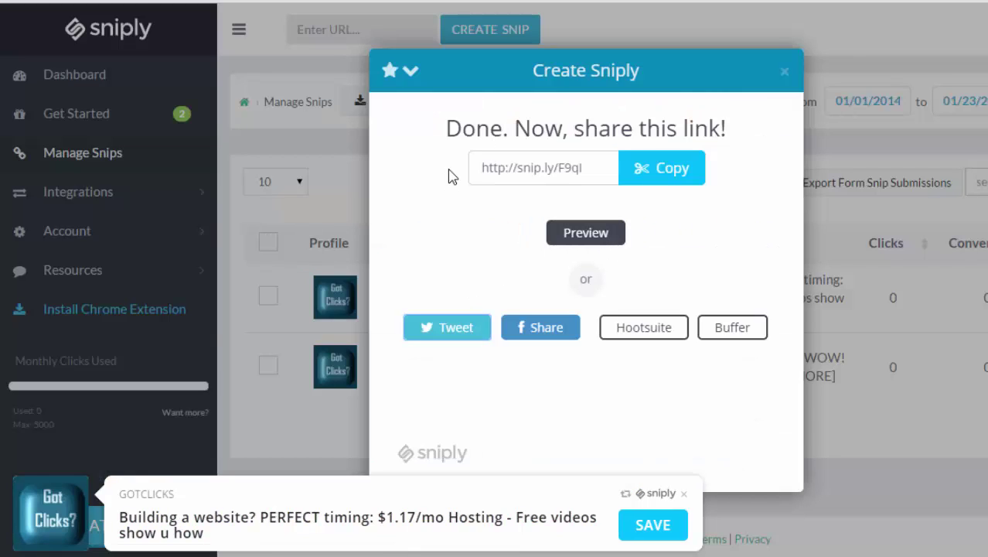
Step: Relabel the snip's button WATCH instead of SAVE and save the update
left_click(784, 73)
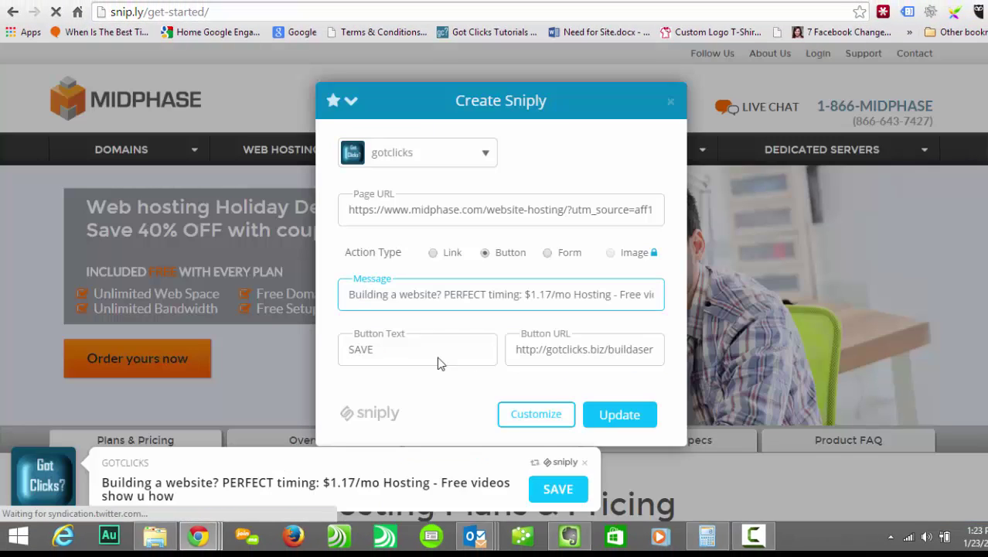
left_click(381, 349)
key("BackSpace")
key("BackSpace")
key("BackSpace")
key("BackSpace")
type("WATCH")
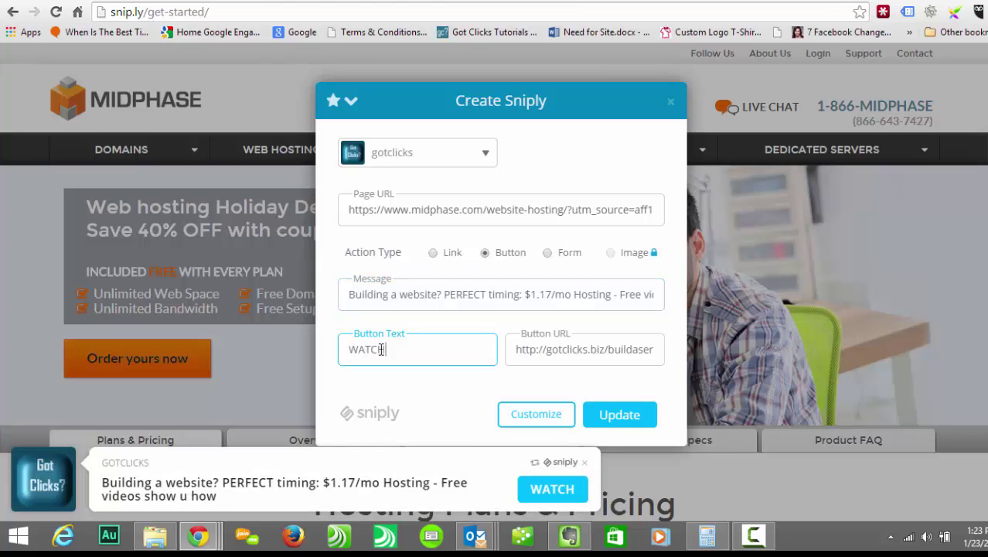
left_click(611, 415)
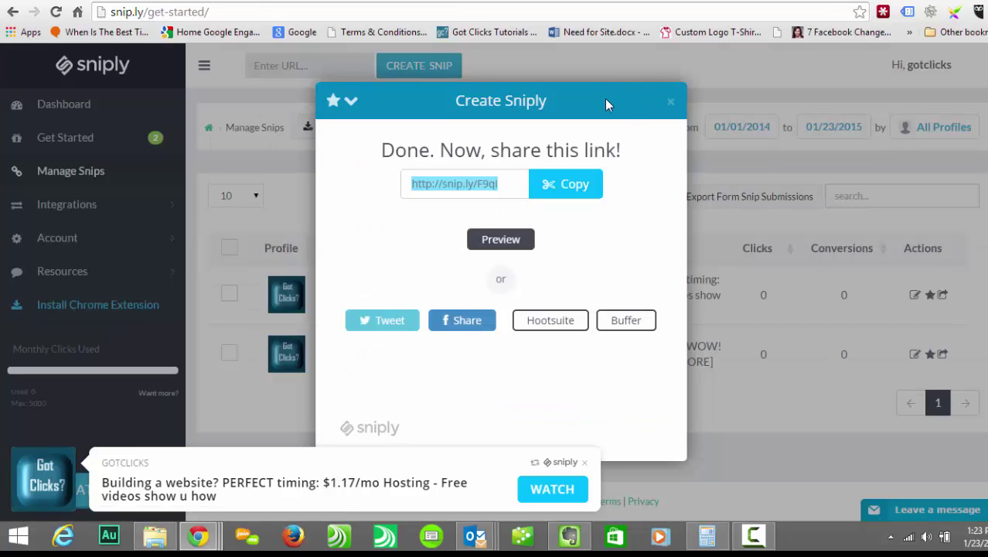
Step: Preview the updated snip showing the WATCH button on the Midphase page
left_click(501, 239)
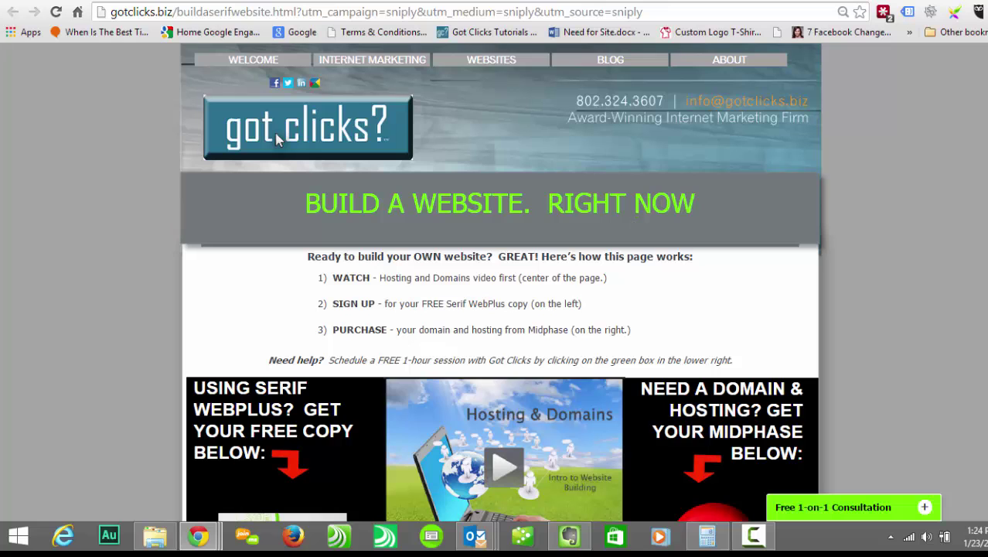
Step: Scroll the Got Clicks page to the WebPlus download and $2.95/mo Midphase offer
scroll(276, 138, "down", 2)
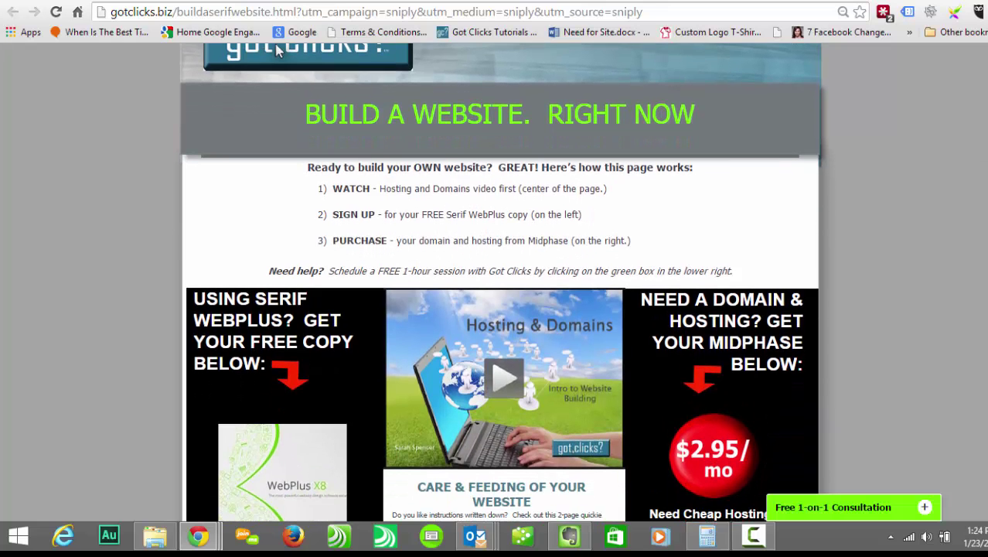